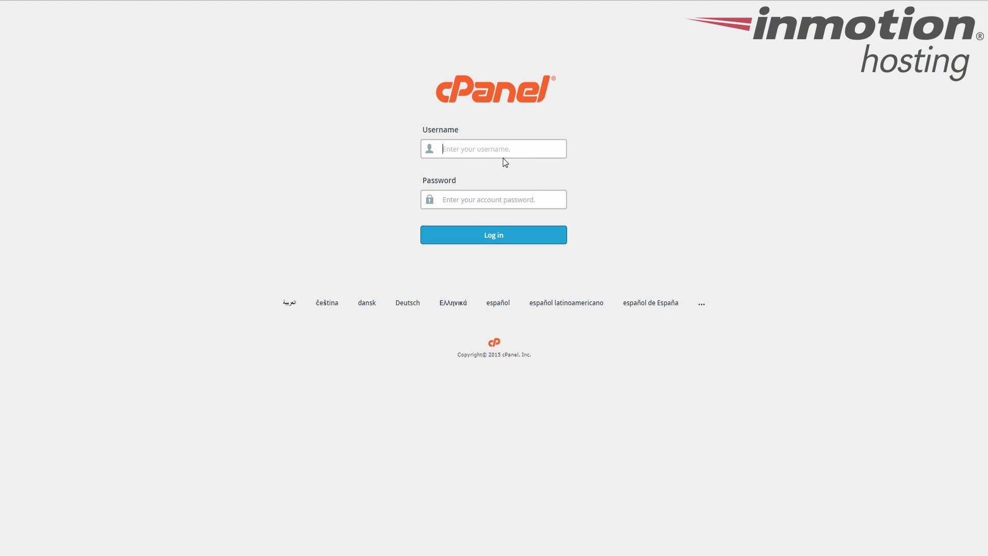
# Step: Log in to cPanel with the account password to reach the x3 dashboard
pyautogui.write('examplepassword')
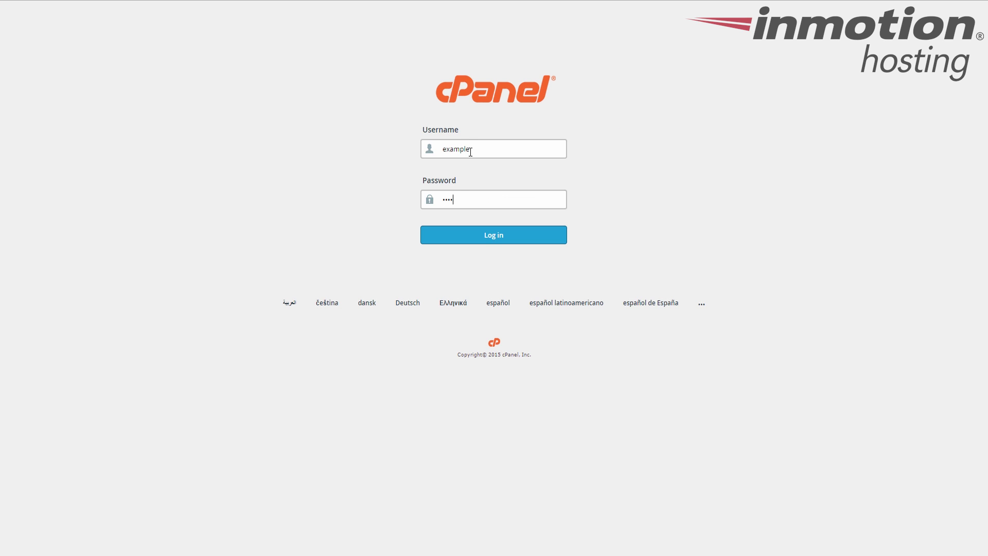
pyautogui.press('Return')
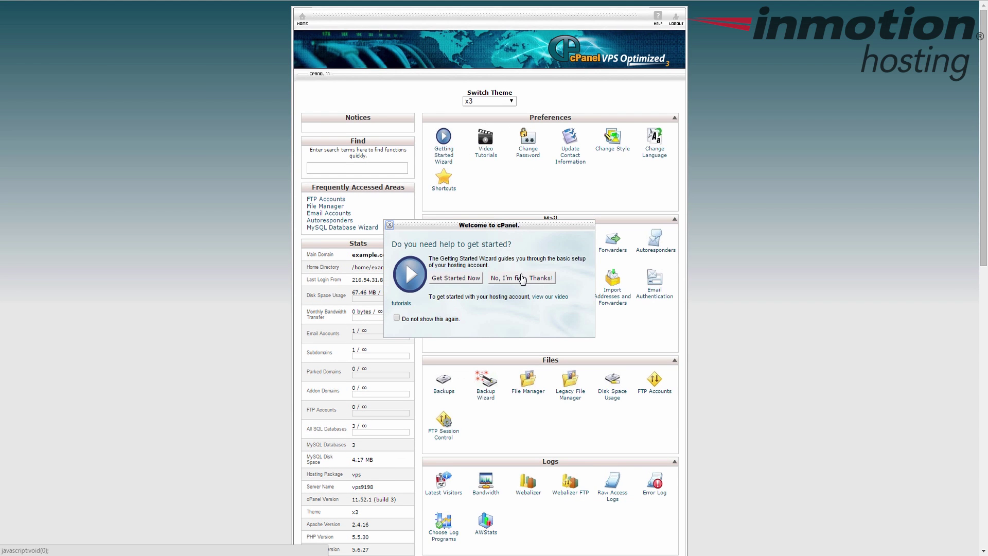
# Step: Dismiss the welcome prompt, review the existing autoresponder in Autoresponders, and start adding a new one
pyautogui.click(548, 282)
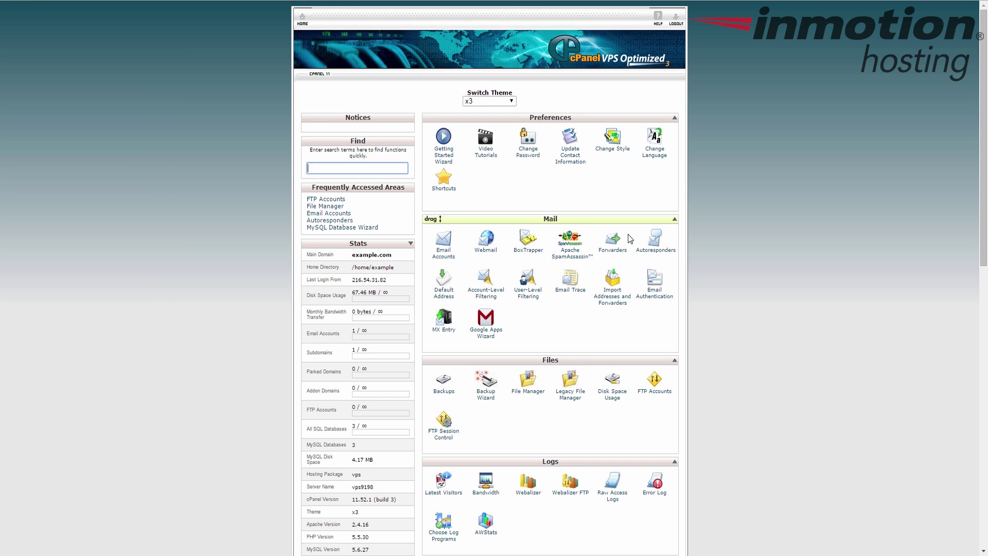
pyautogui.click(654, 252)
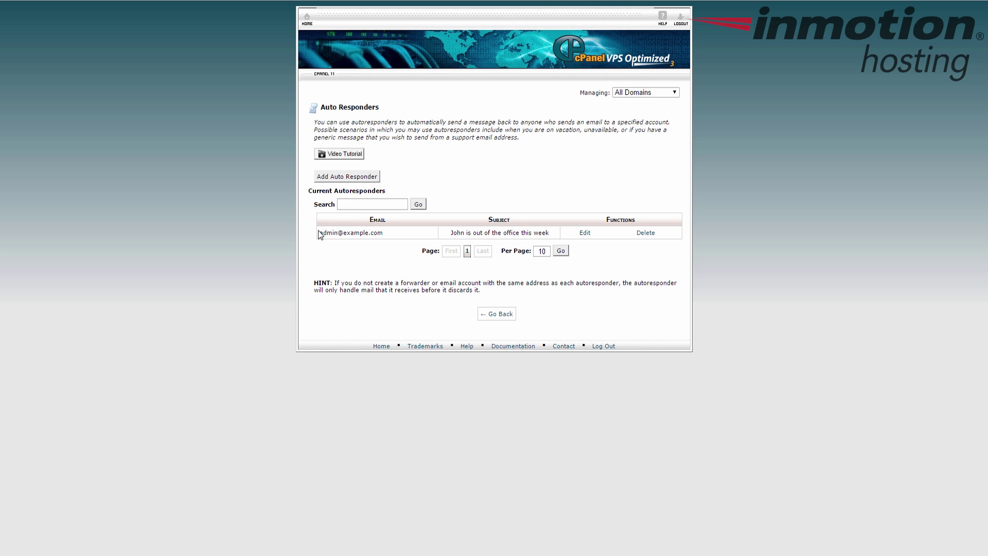
pyautogui.moveTo(320, 233); pyautogui.dragTo(561, 236)
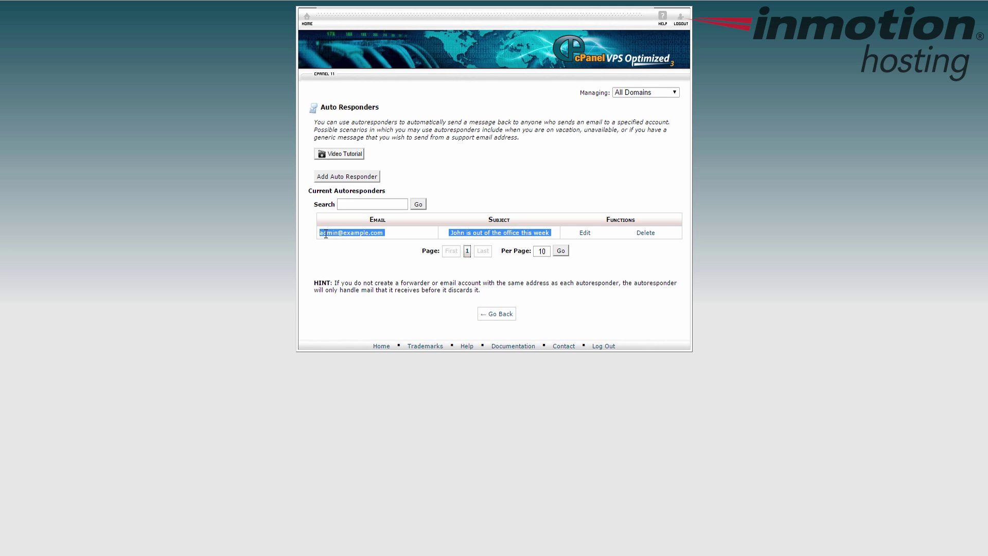
pyautogui.click(616, 242)
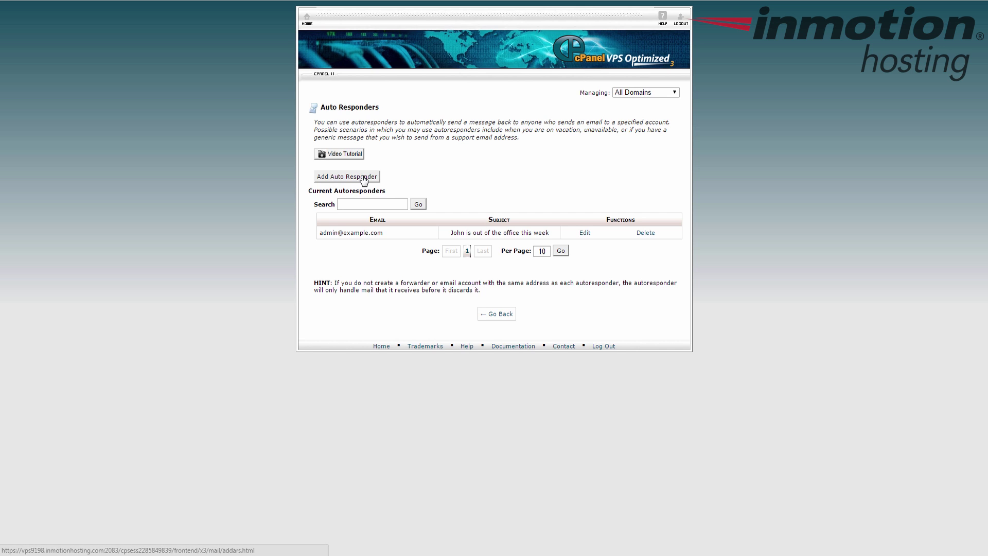
pyautogui.click(363, 178)
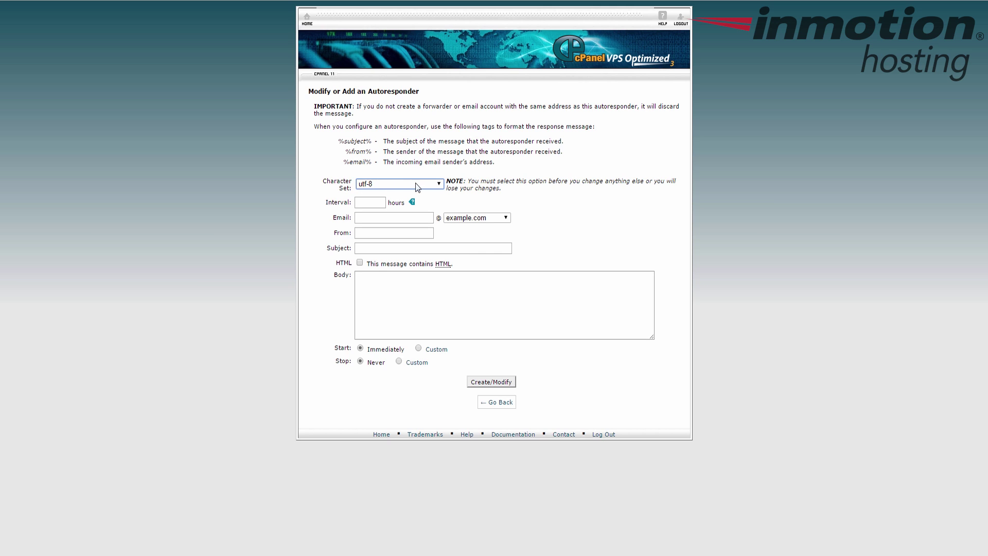
# Step: Keep the character set at utf-8 and set the reply interval to 24 hours
pyautogui.click(386, 190)
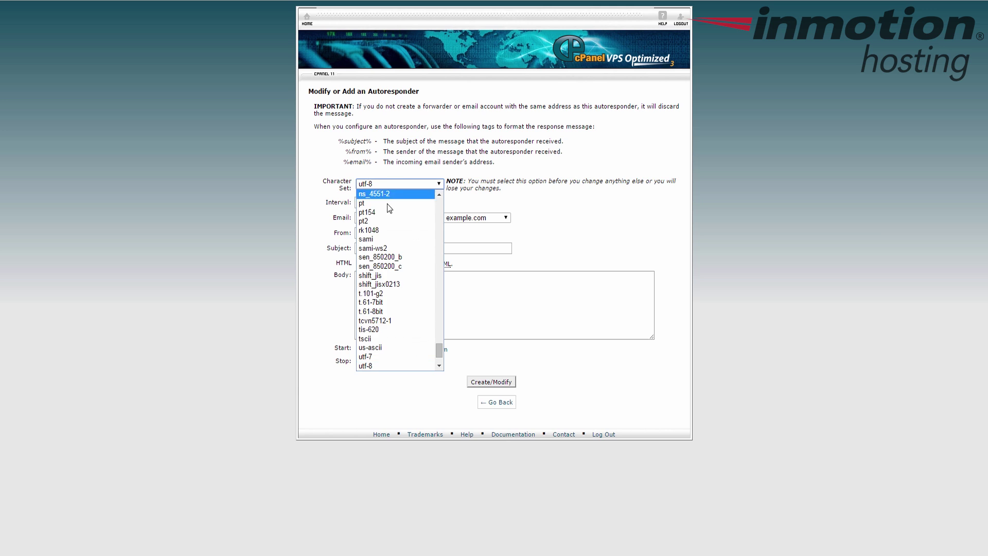
pyautogui.click(325, 322)
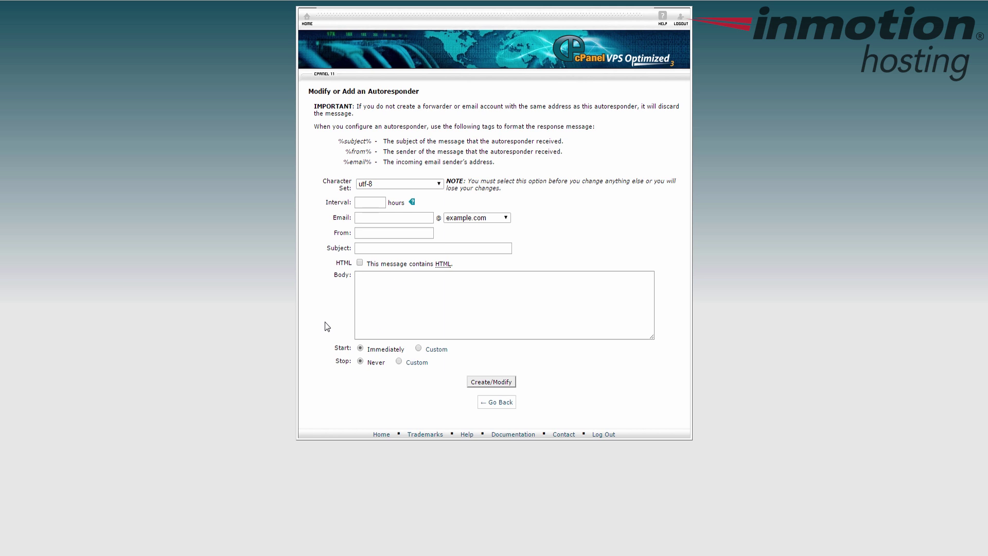
pyautogui.click(365, 206)
pyautogui.write('24')
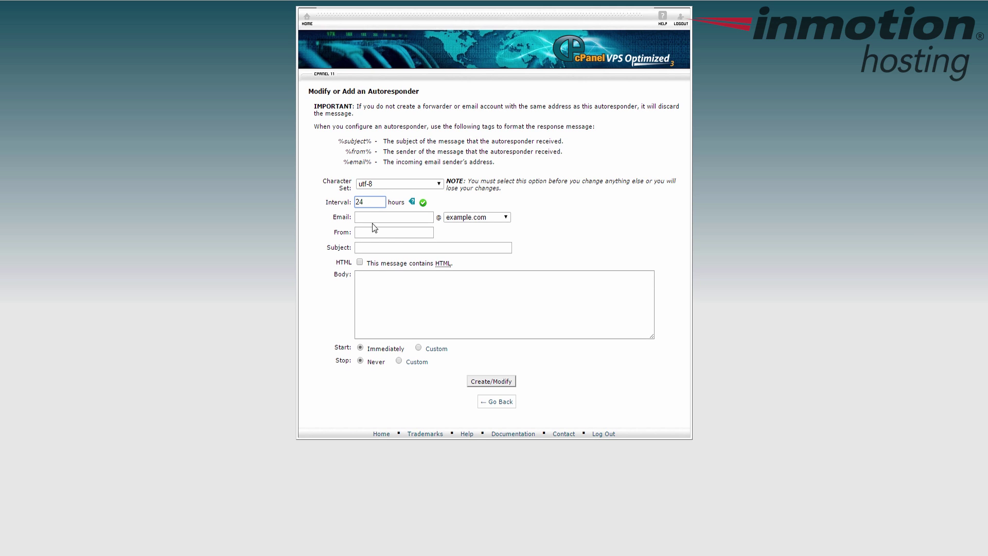
# Step: Enter 'test' as the autoresponder email on example.com, leaving the interval at 24
pyautogui.click(378, 217)
pyautogui.click(379, 201)
pyautogui.doubleClick(379, 201)
pyautogui.click(376, 204)
pyautogui.doubleClick(378, 202)
pyautogui.click(373, 204)
pyautogui.click(371, 219)
pyautogui.write('test')
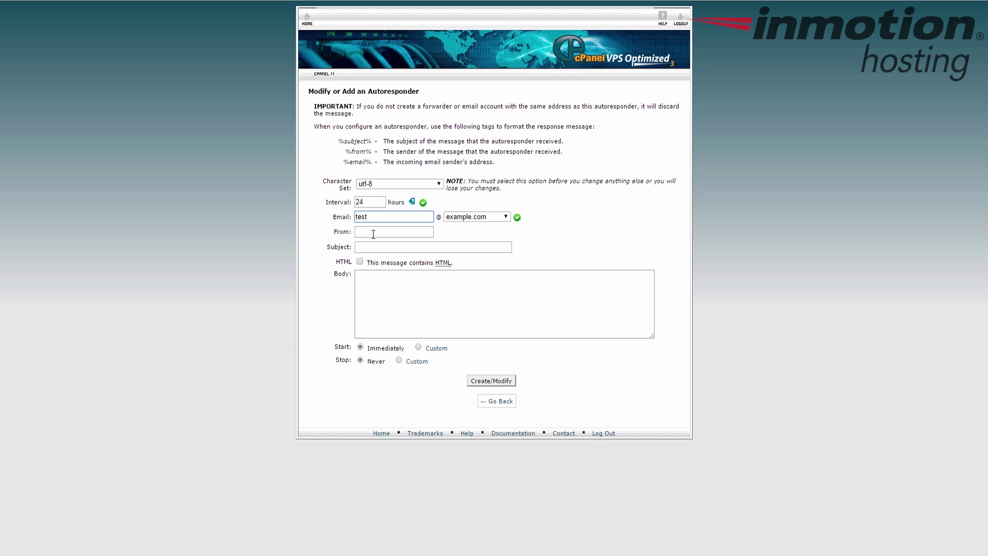
pyautogui.click(373, 234)
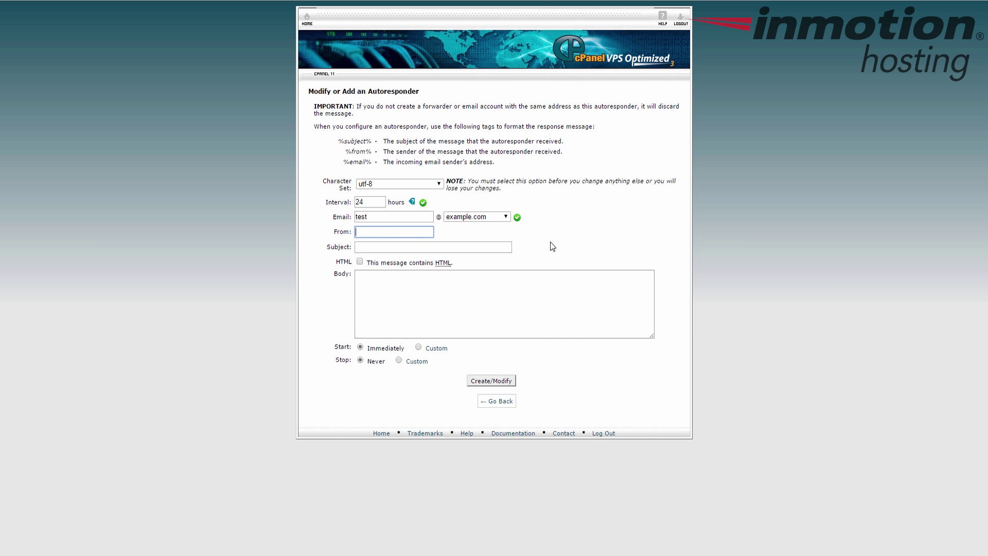
# Step: Fill in From as 'Admin address' and Subject as 'Out of the office'
pyautogui.write('Admin')
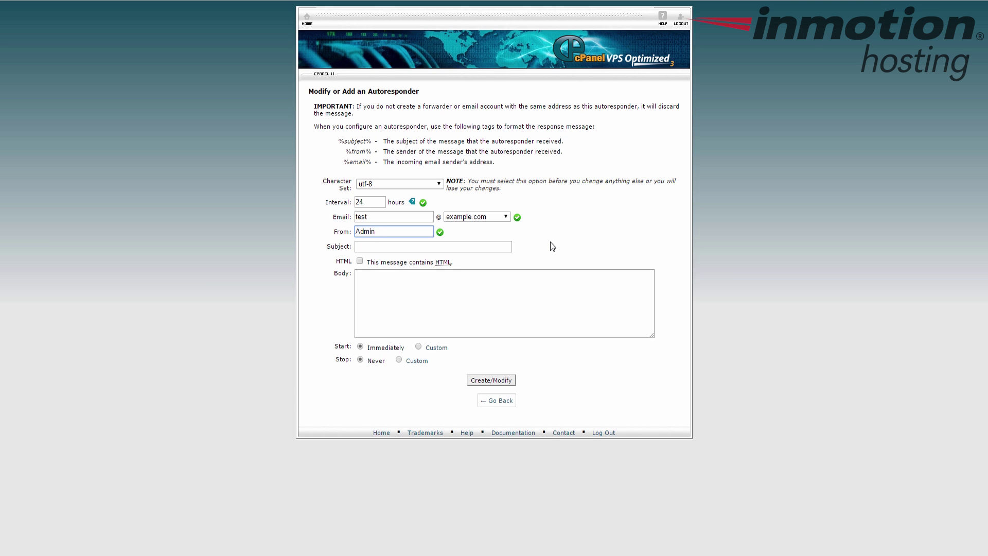
pyautogui.write(' address')
pyautogui.click(384, 247)
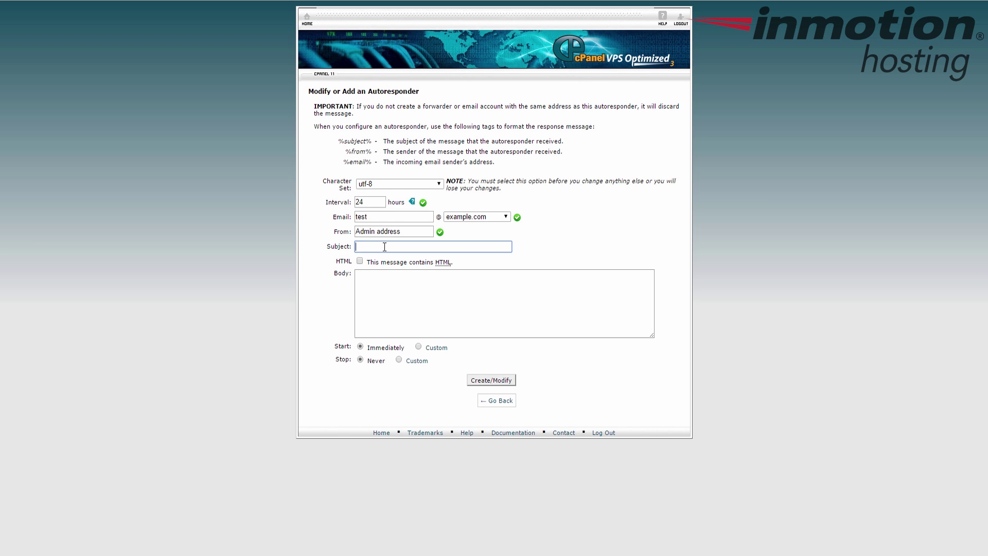
pyautogui.write('O')
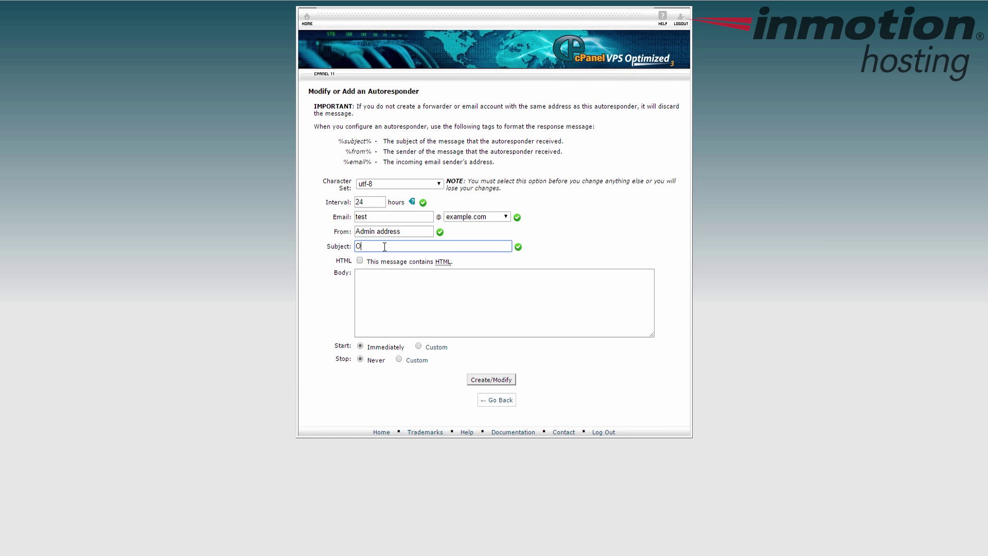
pyautogui.write('ut of the office')
pyautogui.moveTo(413, 247); pyautogui.dragTo(337, 247)
pyautogui.click(417, 248)
pyautogui.moveTo(415, 247); pyautogui.dragTo(344, 249)
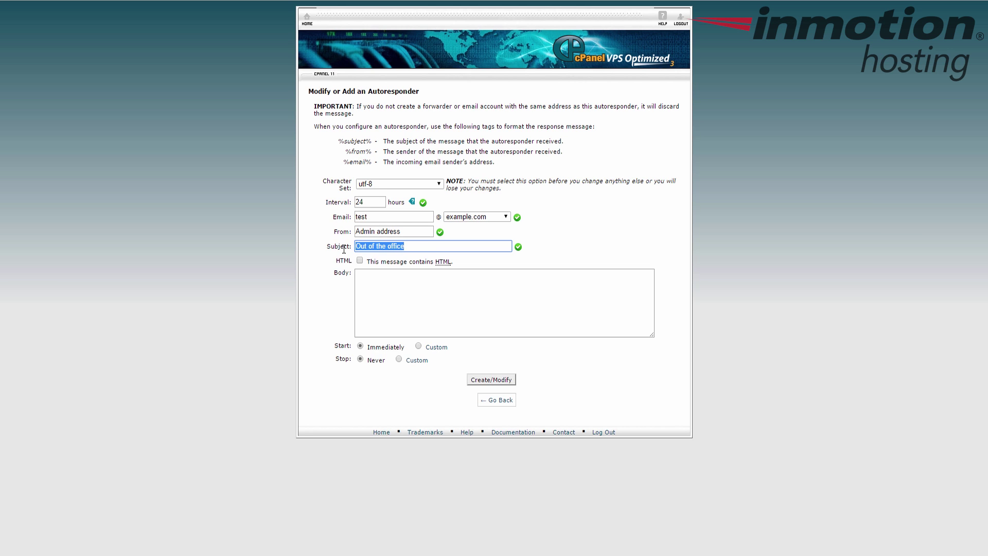
pyautogui.click(414, 248)
pyautogui.moveTo(419, 248); pyautogui.dragTo(298, 247)
pyautogui.click(399, 307)
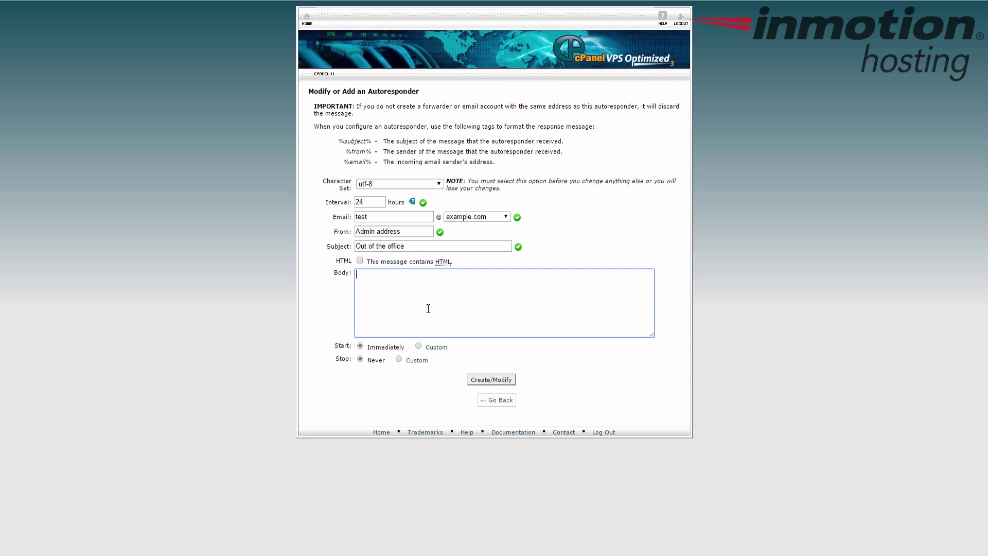
pyautogui.click(360, 263)
pyautogui.click(360, 261)
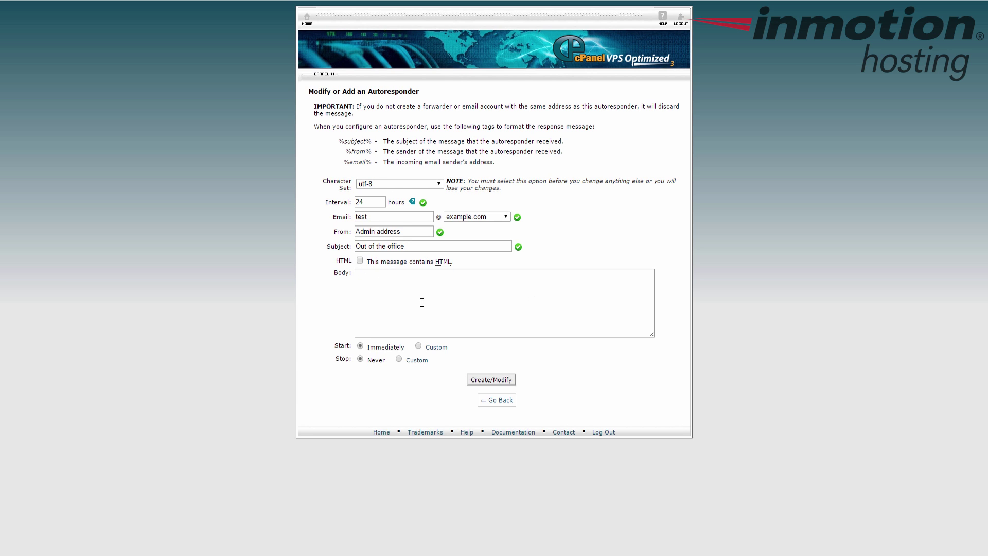
pyautogui.click(405, 294)
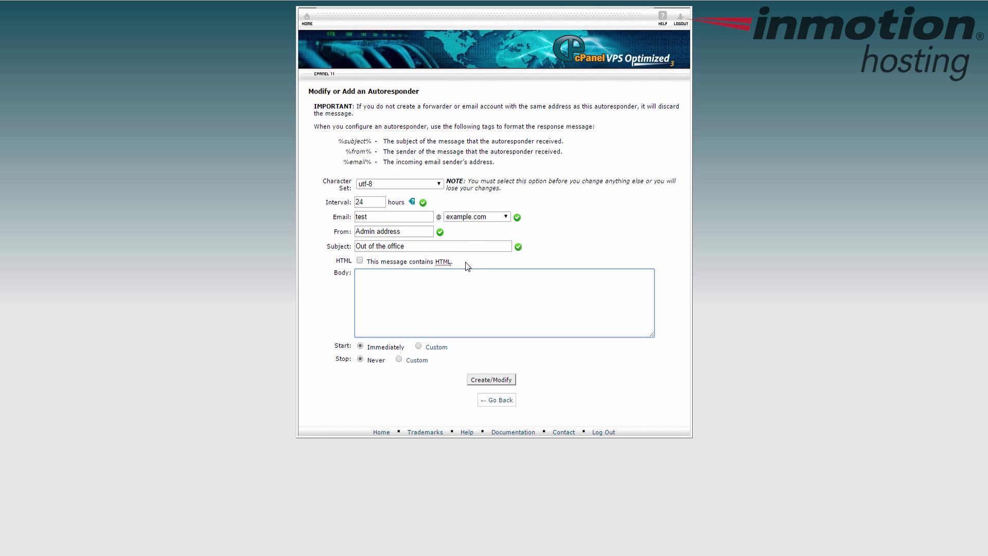
pyautogui.moveTo(467, 266); pyautogui.dragTo(335, 261)
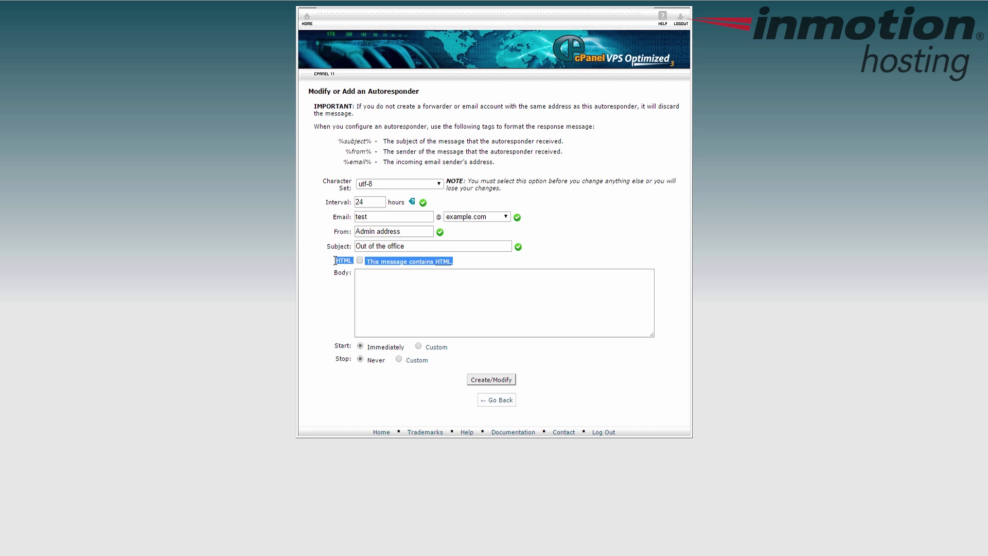
pyautogui.click(402, 294)
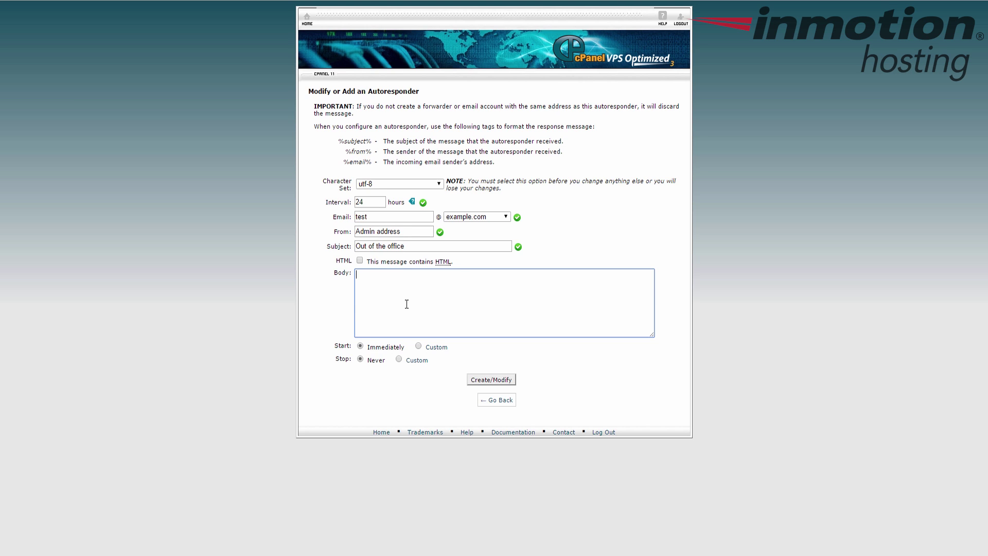
# Step: Write the body saying the person is out of the office until next week, then review all fields
pyautogui.write('John will be out the of')
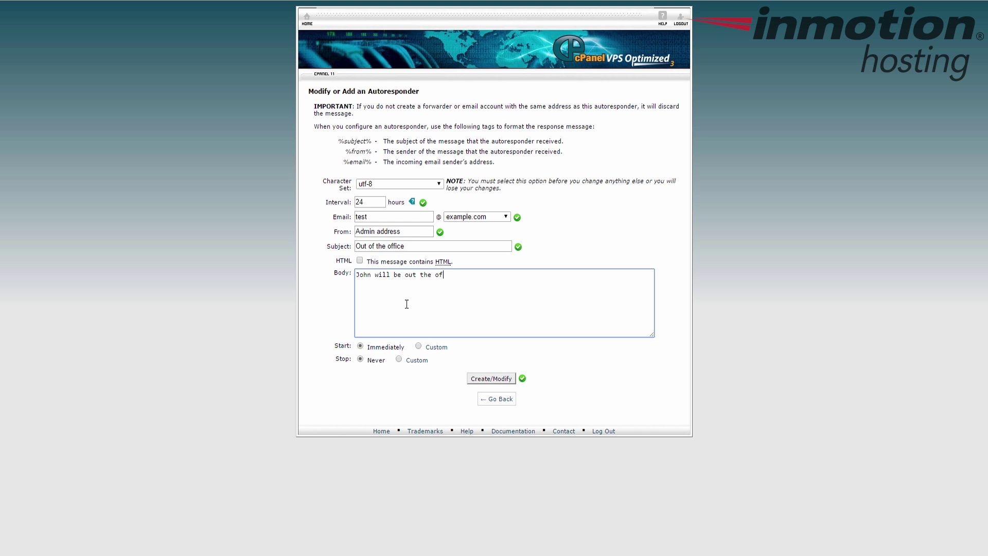
pyautogui.write('fice until week!')
pyautogui.doubleClick(416, 219)
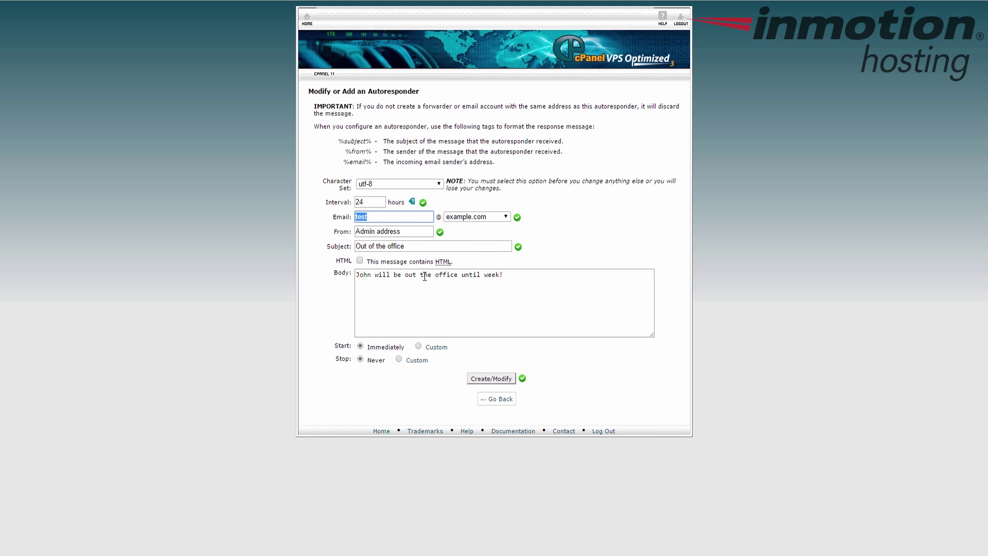
pyautogui.moveTo(402, 232); pyautogui.dragTo(319, 230)
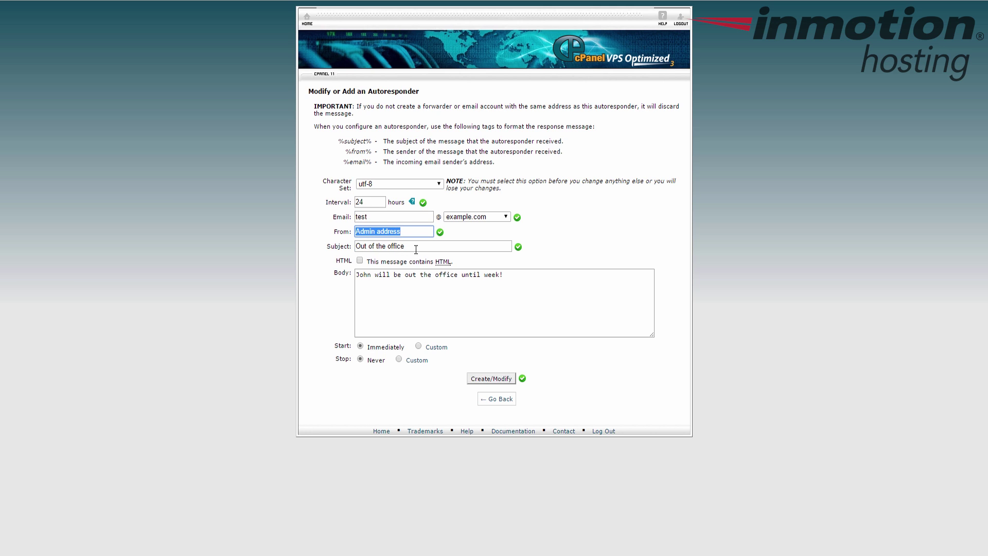
pyautogui.moveTo(410, 246); pyautogui.dragTo(340, 244)
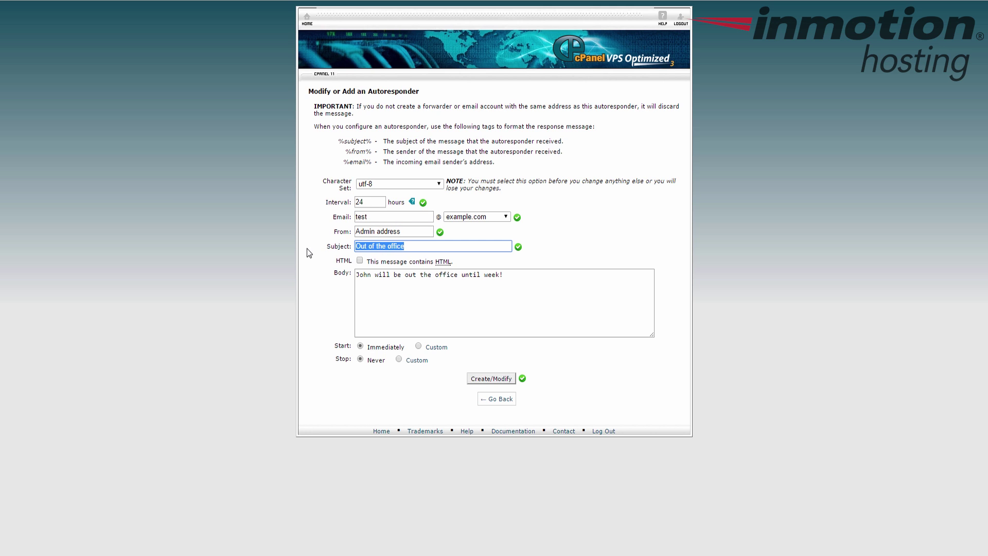
pyautogui.moveTo(518, 285); pyautogui.dragTo(303, 262)
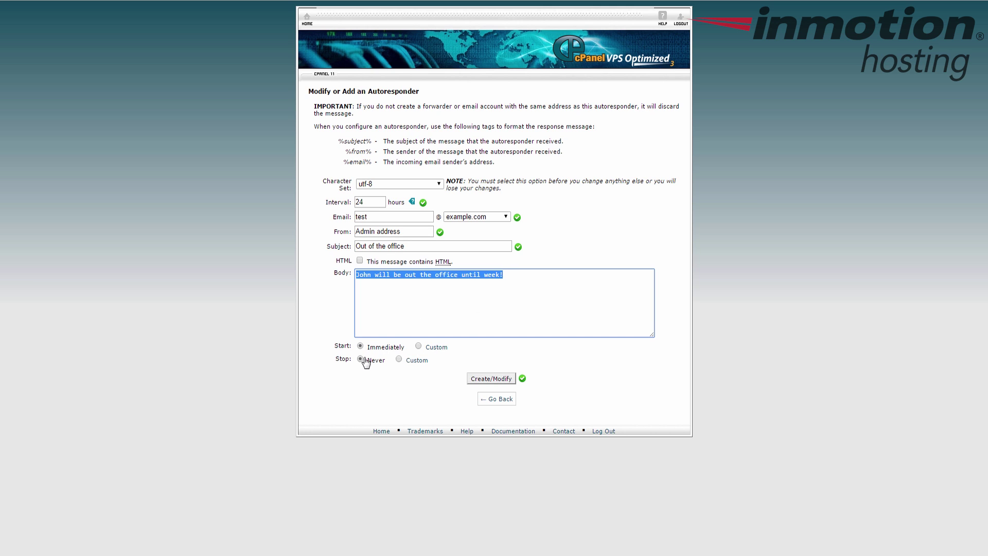
pyautogui.click(419, 347)
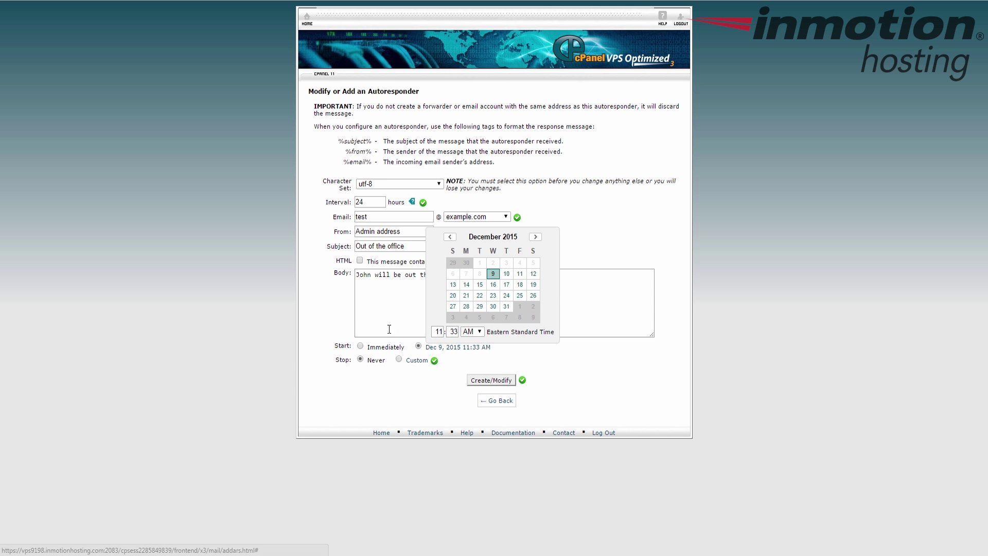
pyautogui.click(359, 347)
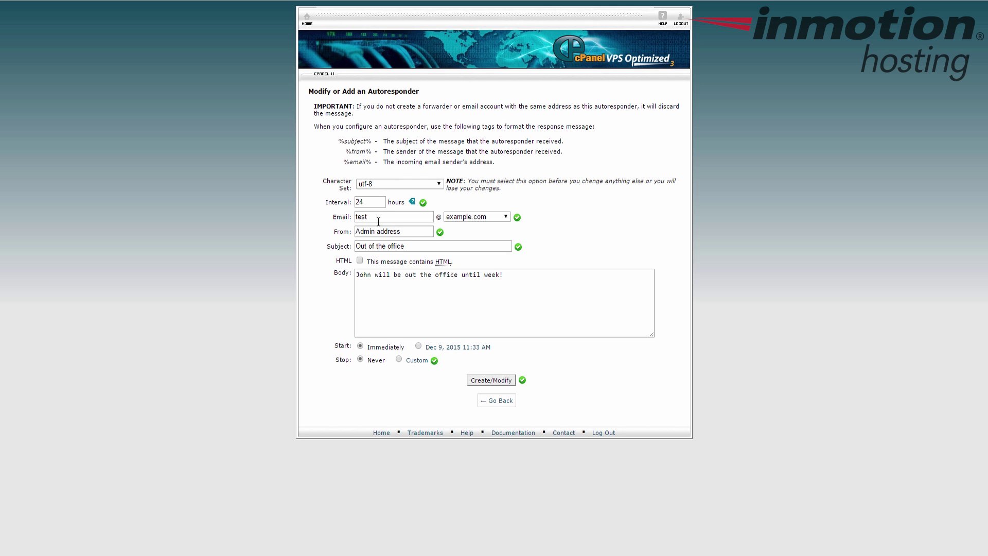
pyautogui.click(490, 381)
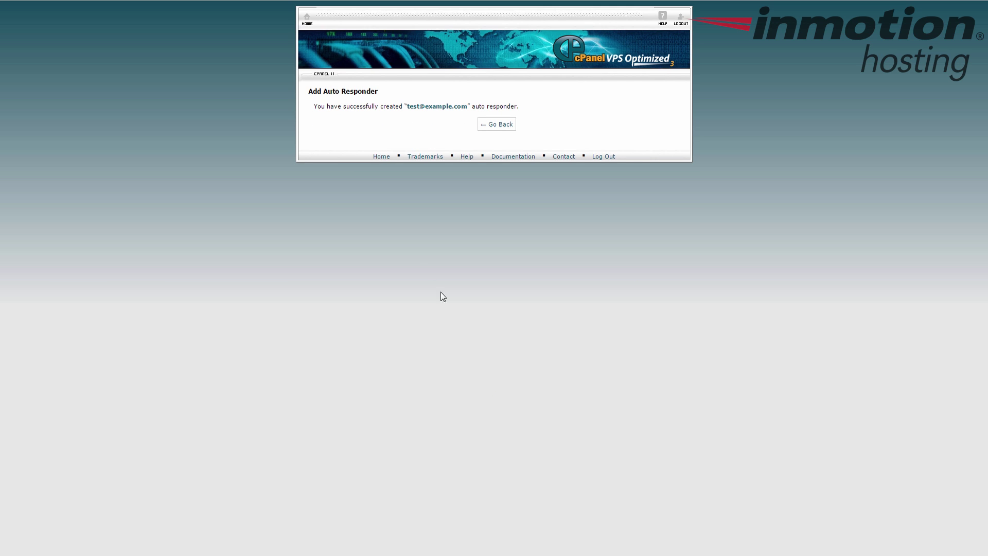
pyautogui.moveTo(313, 106); pyautogui.dragTo(434, 110)
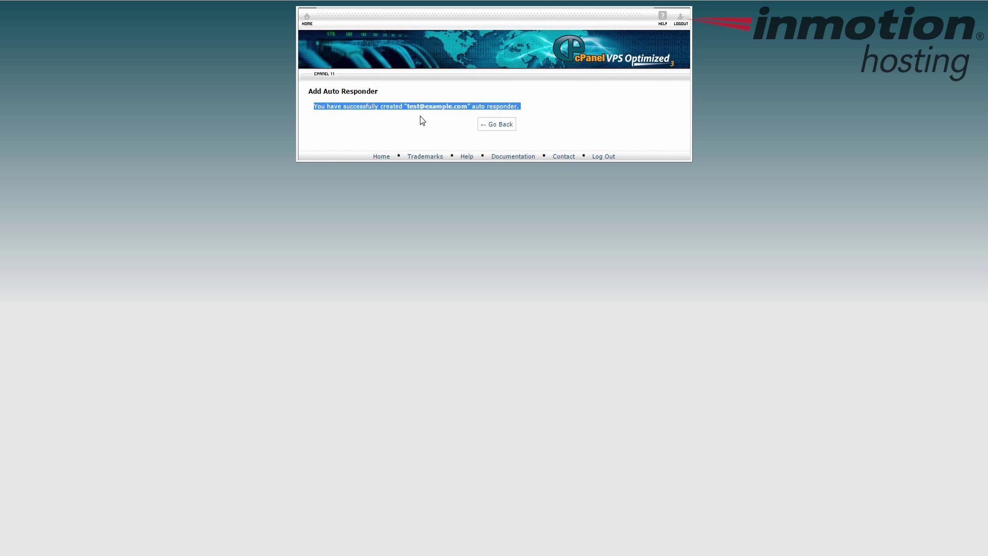
pyautogui.click(412, 107)
pyautogui.moveTo(405, 106); pyautogui.dragTo(522, 109)
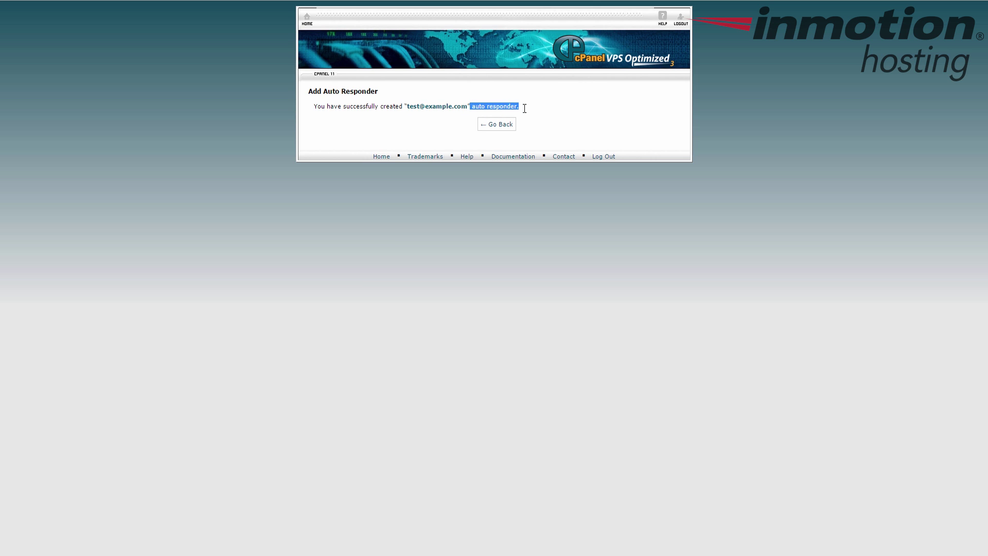
pyautogui.click(559, 134)
pyautogui.moveTo(466, 108); pyautogui.dragTo(406, 105)
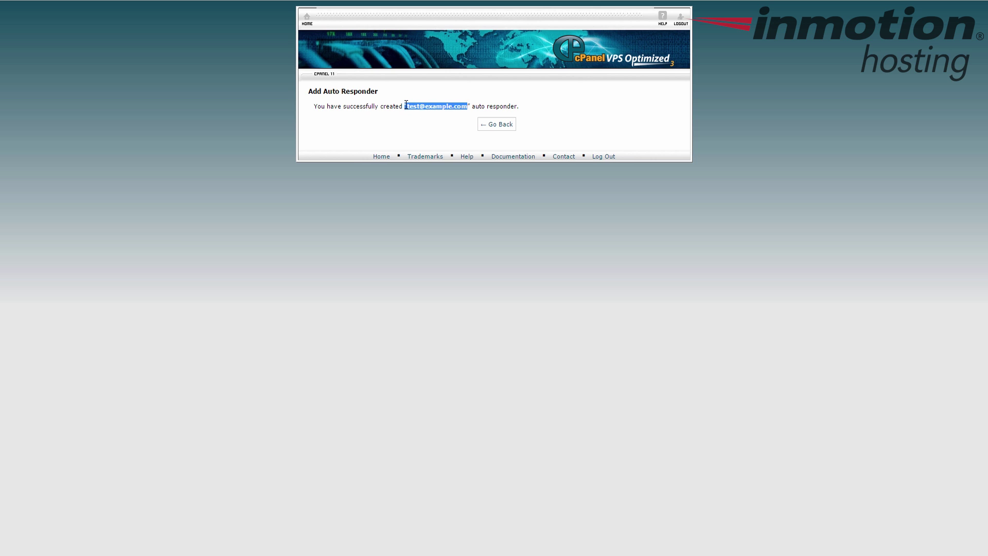
pyautogui.click(496, 125)
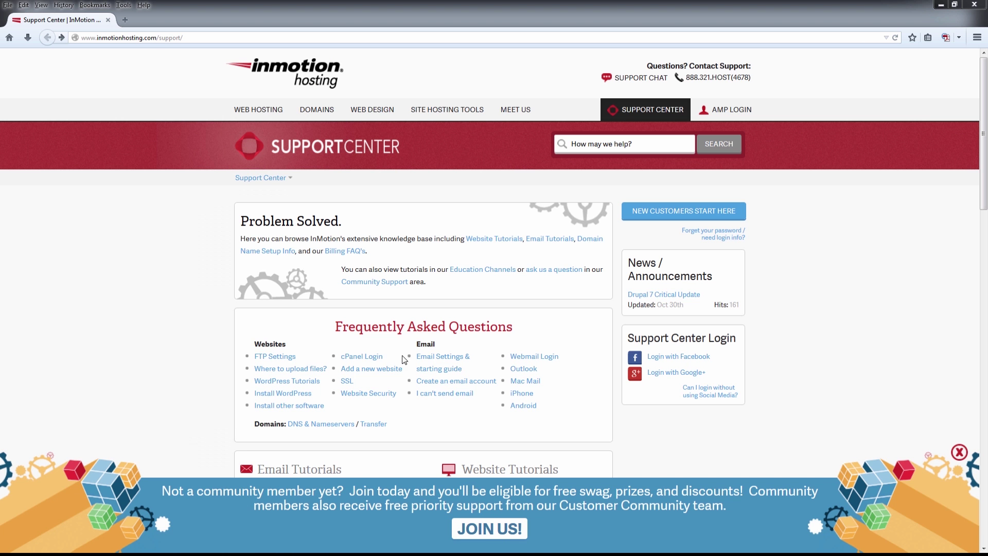
# Step: Open the community JOIN US! sign-up page from the Support Center home
pyautogui.click(473, 533)
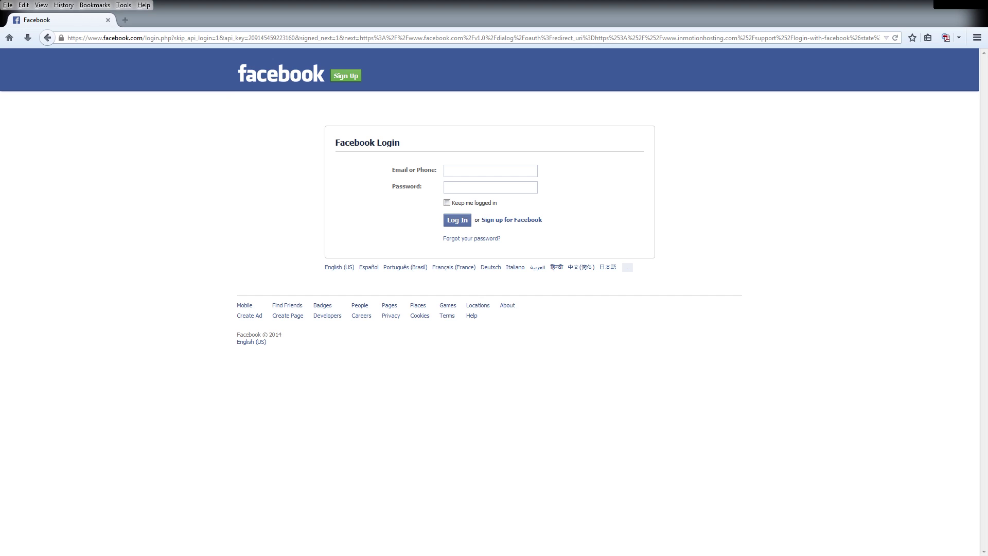